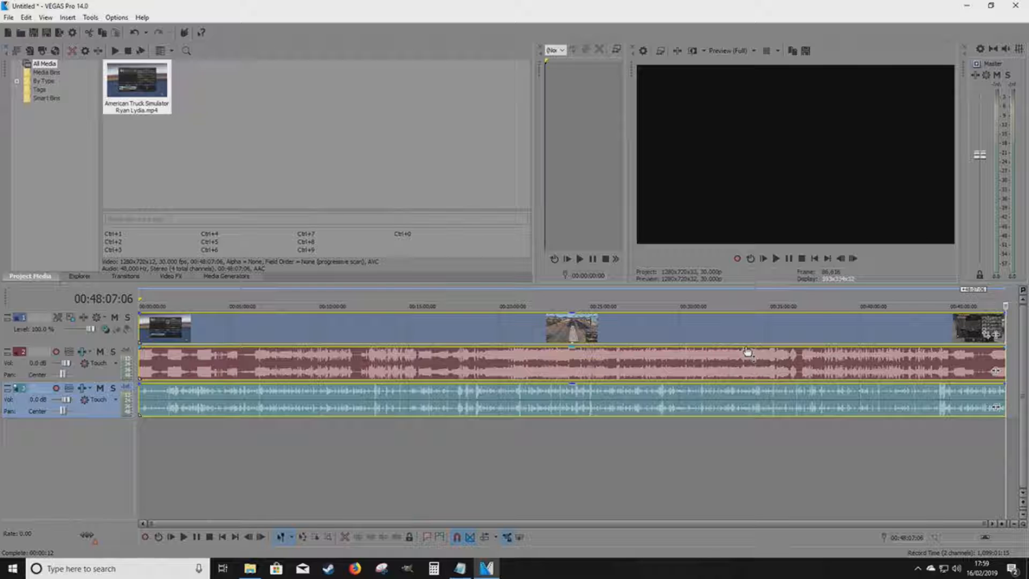
Split the gameplay clip and its linked audio at 00:18:28:04
{"action": "left_click", "coordinate": [459, 568]}
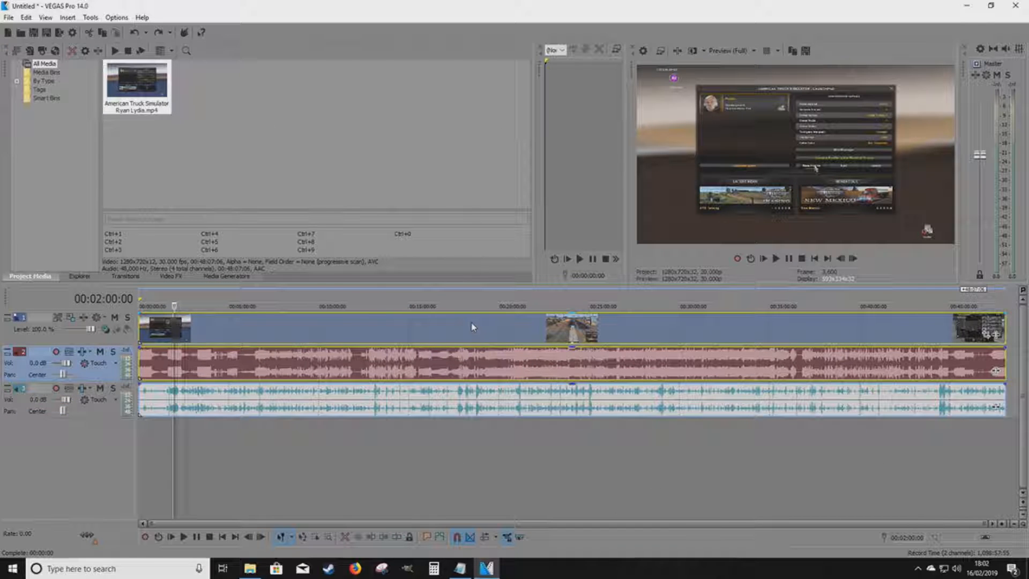
{"action": "left_click", "coordinate": [471, 325]}
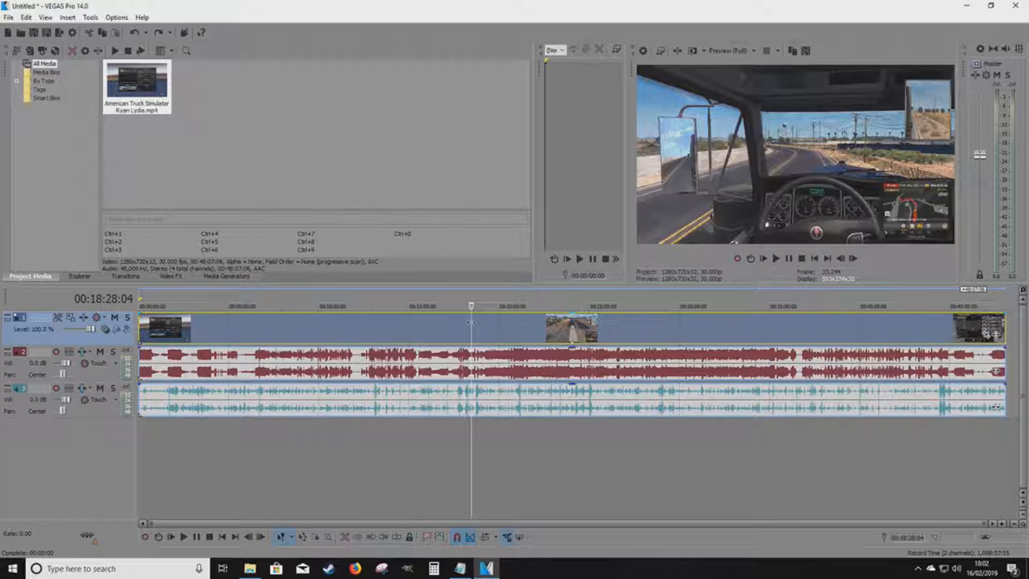
{"action": "right_click", "coordinate": [474, 326]}
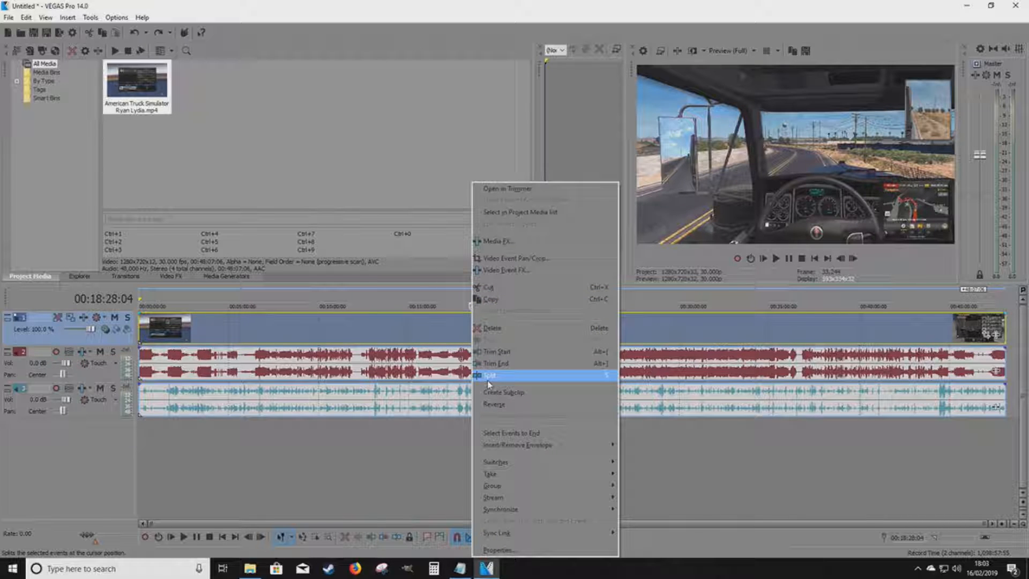
{"action": "right_click", "coordinate": [449, 328]}
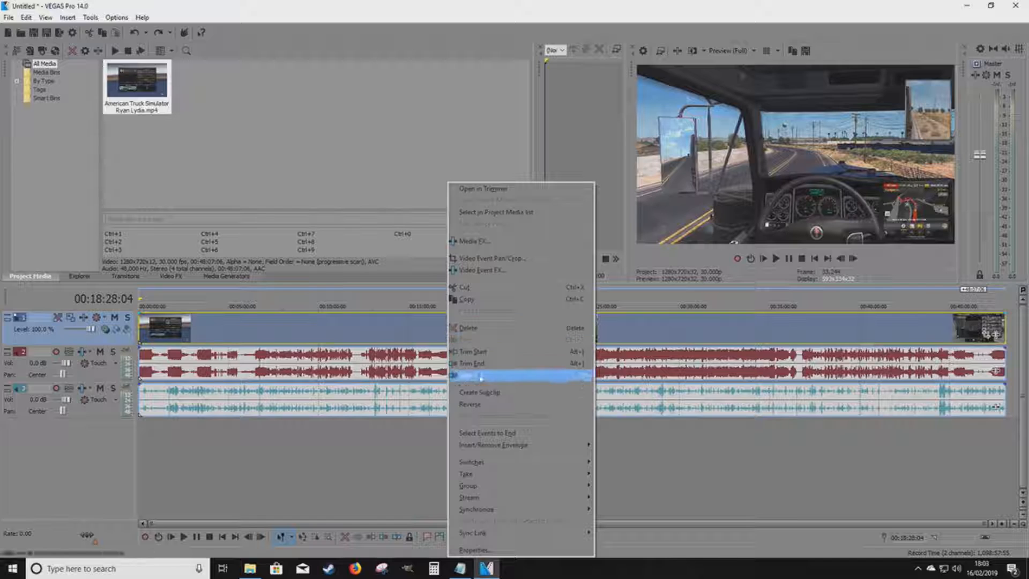
{"action": "left_click", "coordinate": [481, 378]}
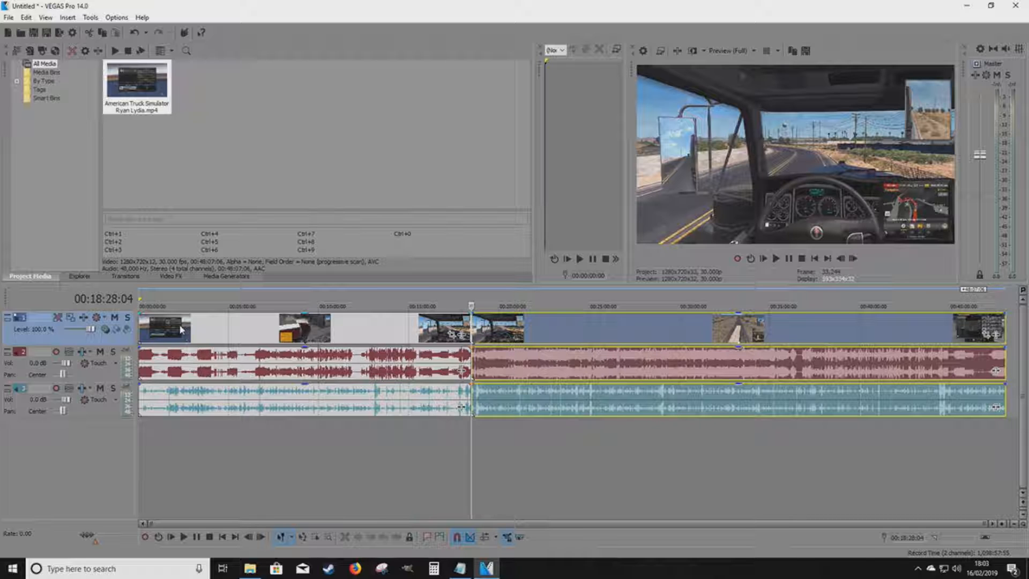
Trim the start of the first clip and its audio to 00:03:09:04
{"action": "left_click", "coordinate": [195, 333]}
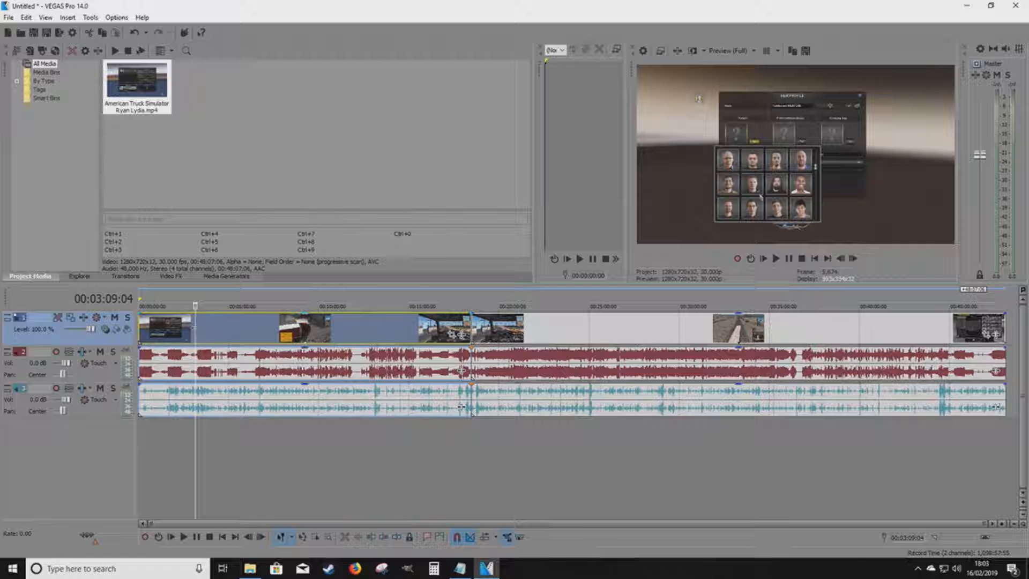
{"action": "right_click", "coordinate": [195, 328]}
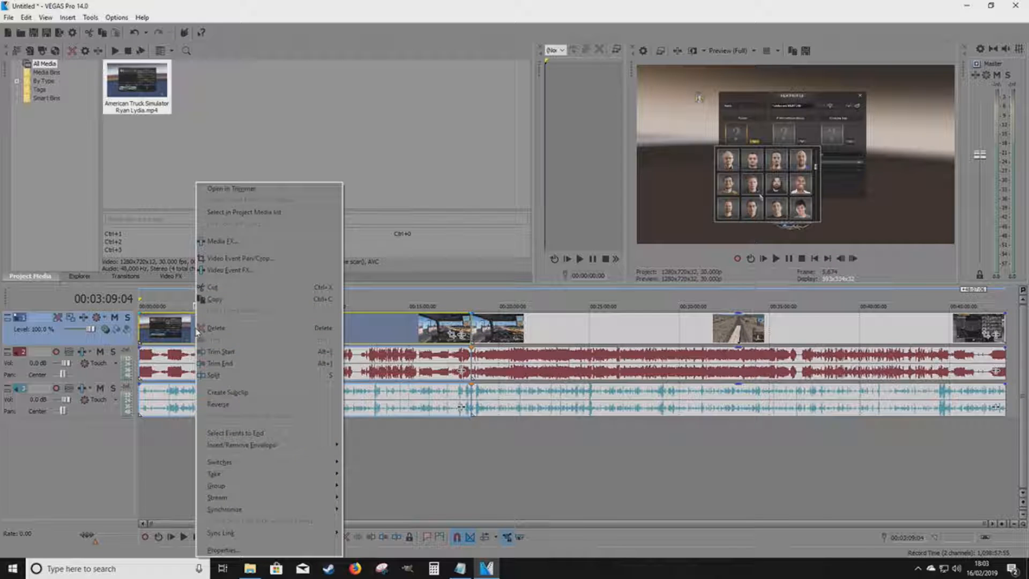
{"action": "left_click", "coordinate": [240, 352]}
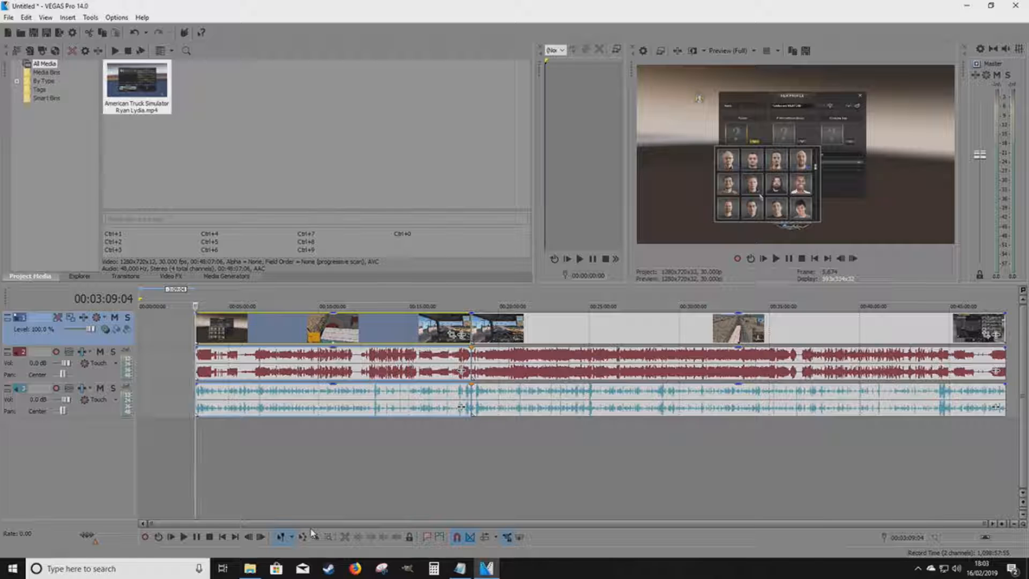
Trim the end of the second clip and its audio to 00:45:47:23
{"action": "left_click_drag", "start_coordinate": [313, 523], "coordinate": [533, 523]}
{"action": "left_click", "coordinate": [733, 322]}
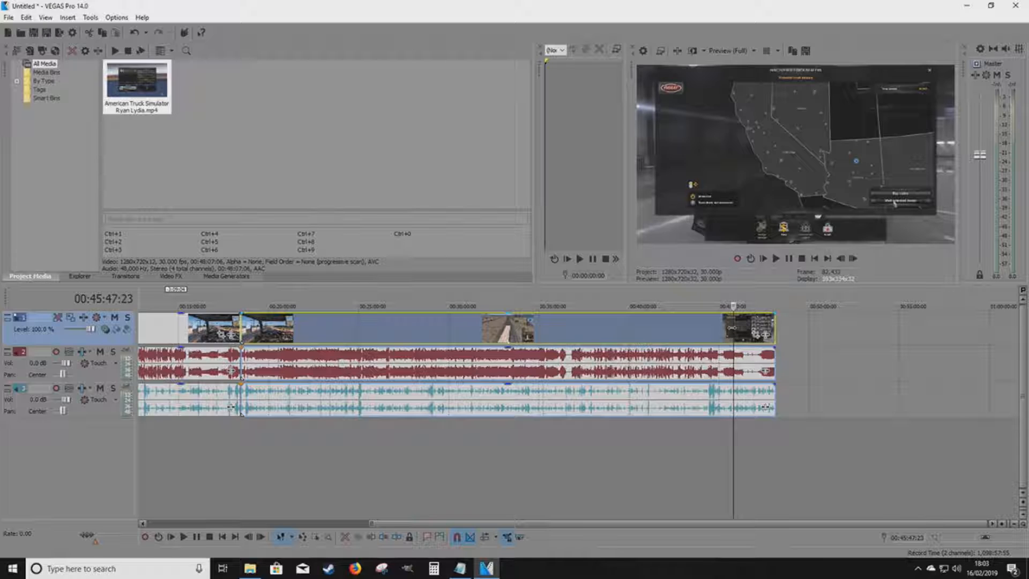
{"action": "right_click", "coordinate": [732, 331]}
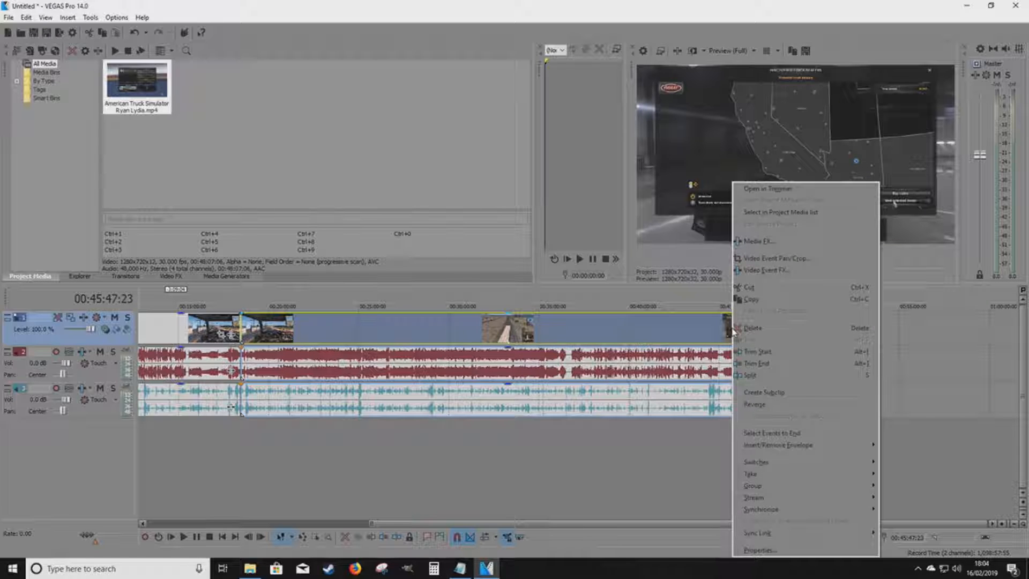
{"action": "left_click", "coordinate": [778, 363]}
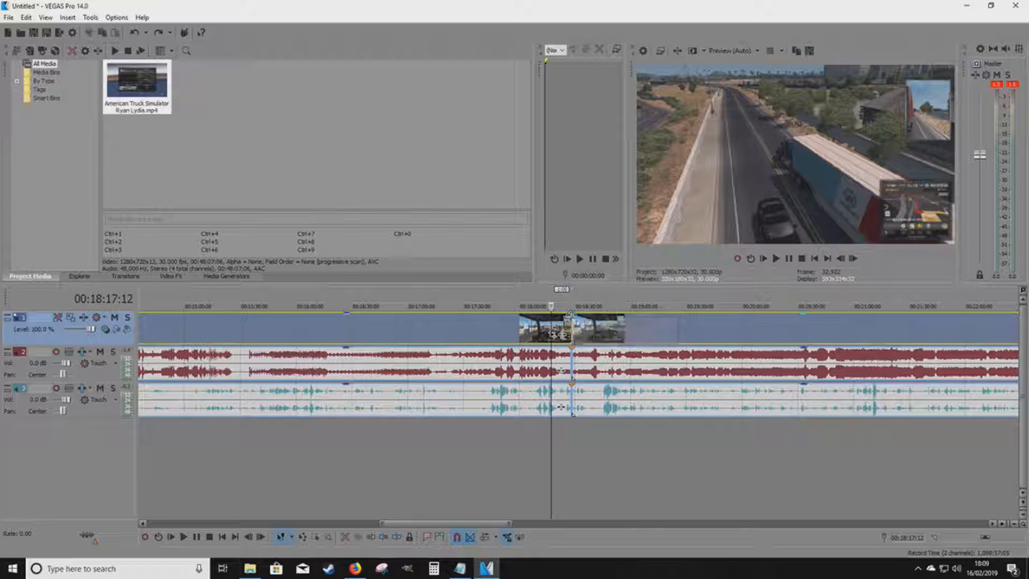
Add a fade-in to the second clip and a fade-out of about 4:18 to the first clip, and play back the transition
{"action": "left_click_drag", "start_coordinate": [571, 314], "coordinate": [576, 312]}
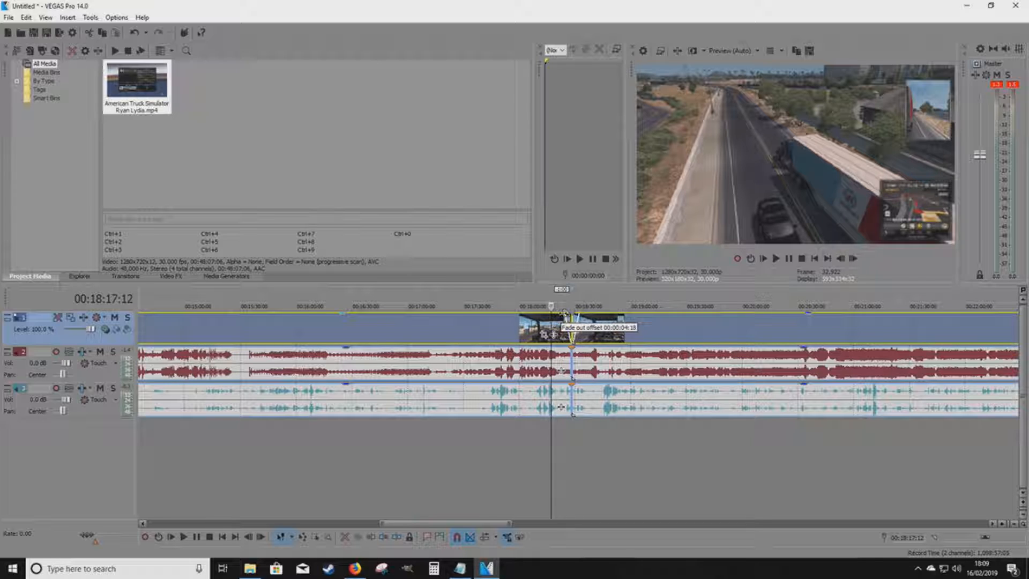
{"action": "left_click_drag", "start_coordinate": [564, 314], "coordinate": [563, 313]}
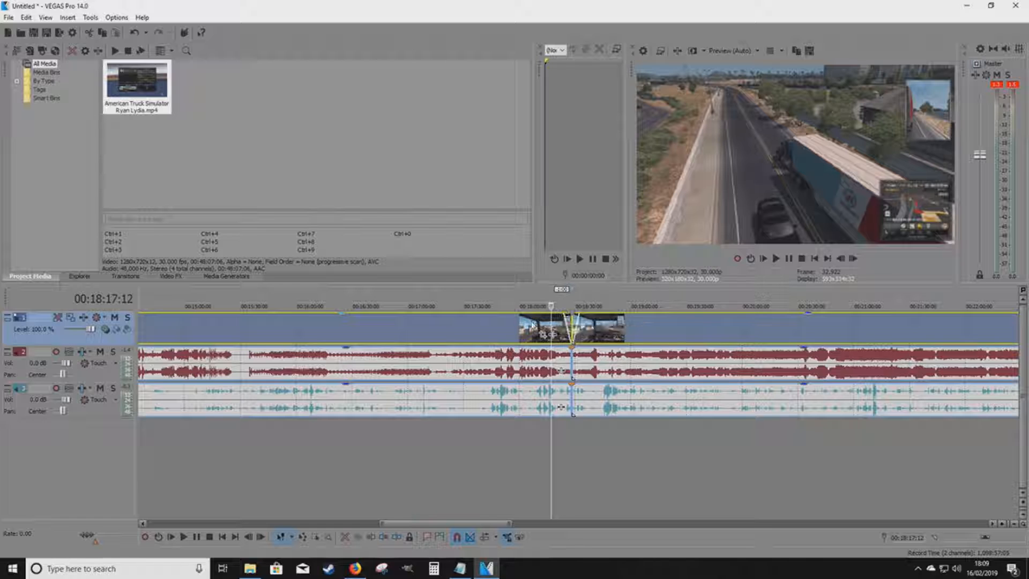
{"action": "left_click", "coordinate": [559, 321]}
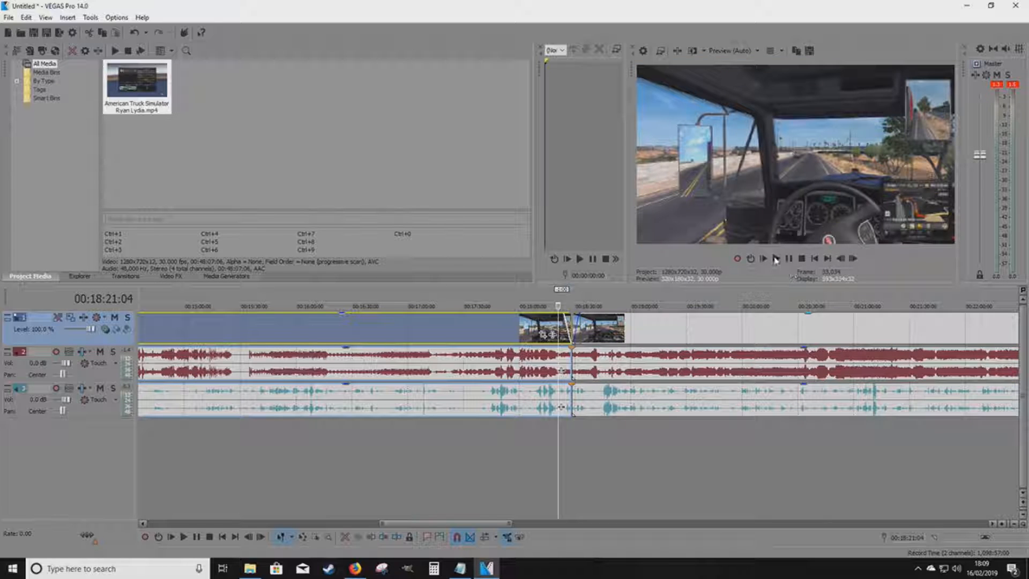
{"action": "left_click", "coordinate": [776, 259]}
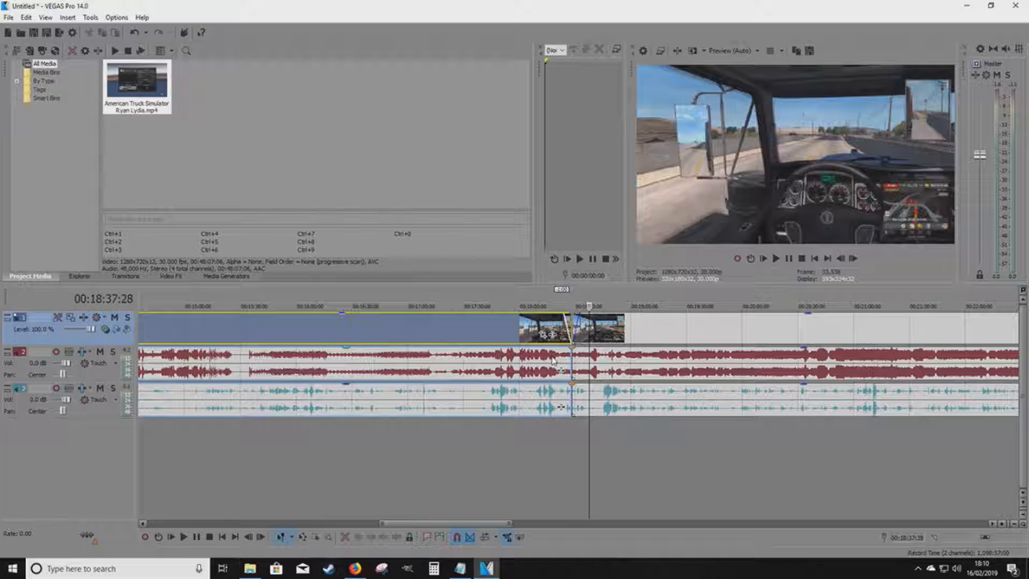
Add four volume envelope points to the first audio track, two just before and two just after the split
{"action": "left_click", "coordinate": [553, 360]}
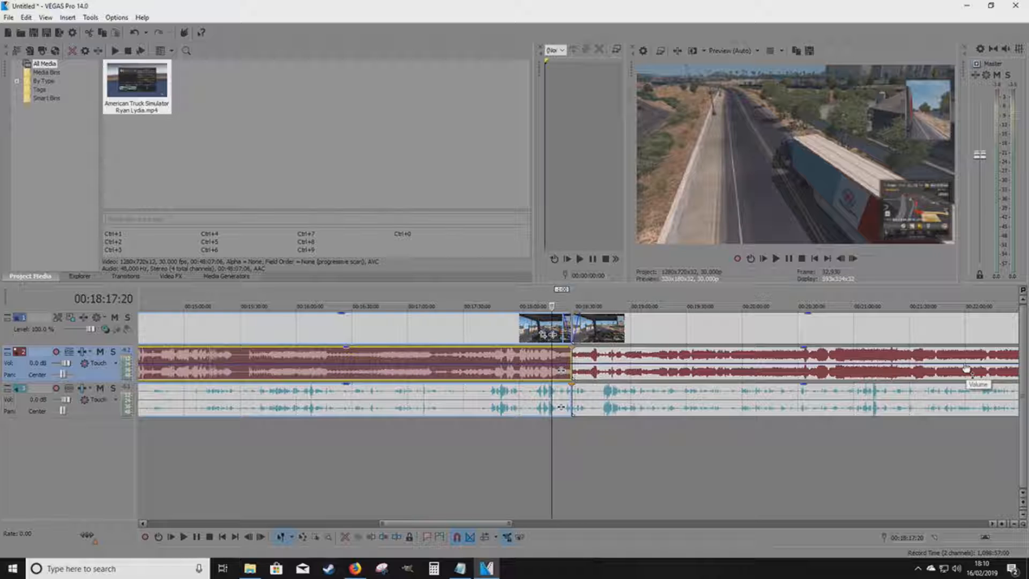
{"action": "right_click", "coordinate": [537, 368]}
{"action": "left_click", "coordinate": [545, 371]}
{"action": "right_click", "coordinate": [544, 367]}
{"action": "left_click", "coordinate": [558, 369]}
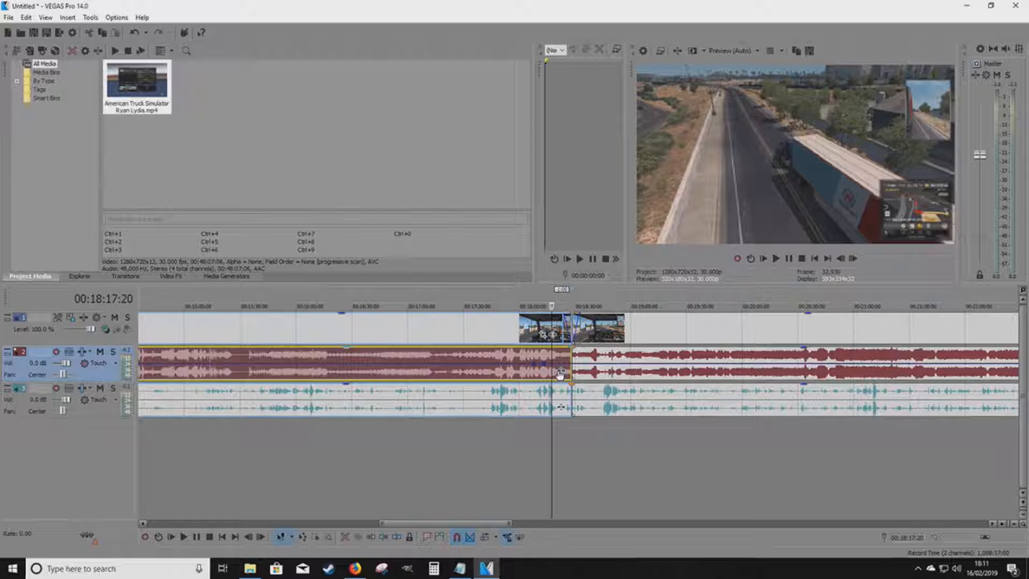
{"action": "right_click", "coordinate": [602, 368]}
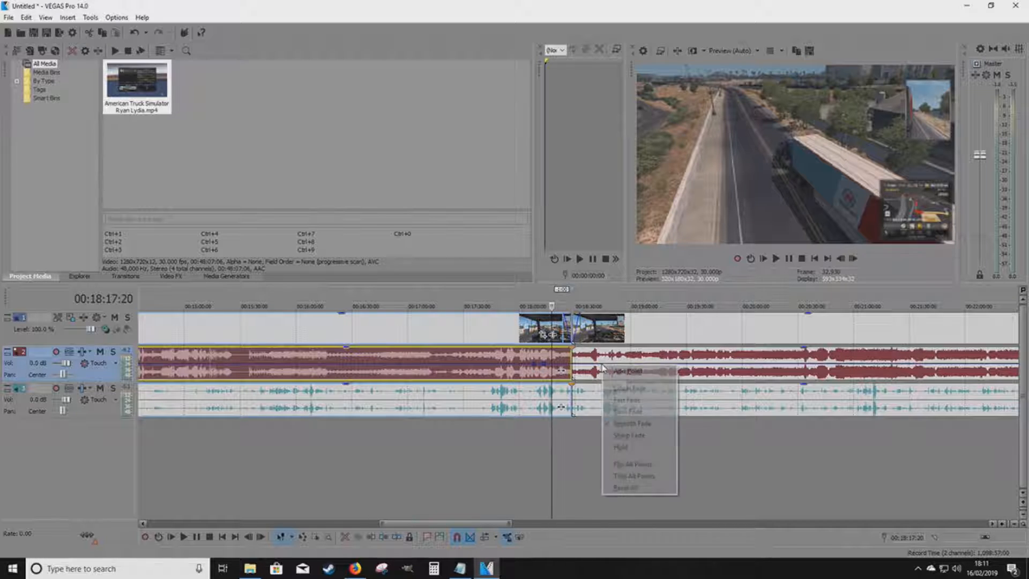
{"action": "left_click", "coordinate": [624, 371]}
{"action": "right_click", "coordinate": [614, 367]}
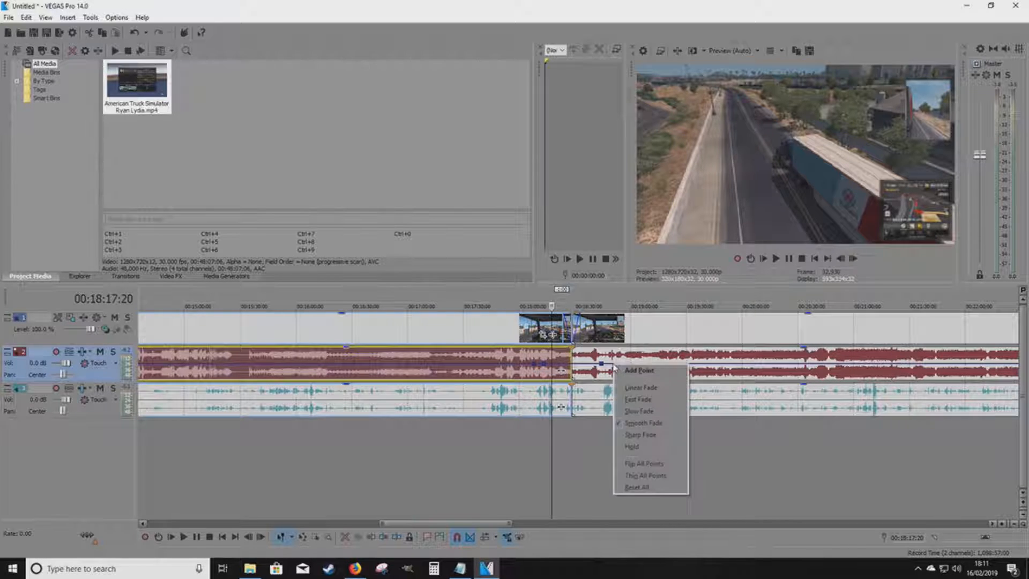
{"action": "left_click", "coordinate": [639, 370]}
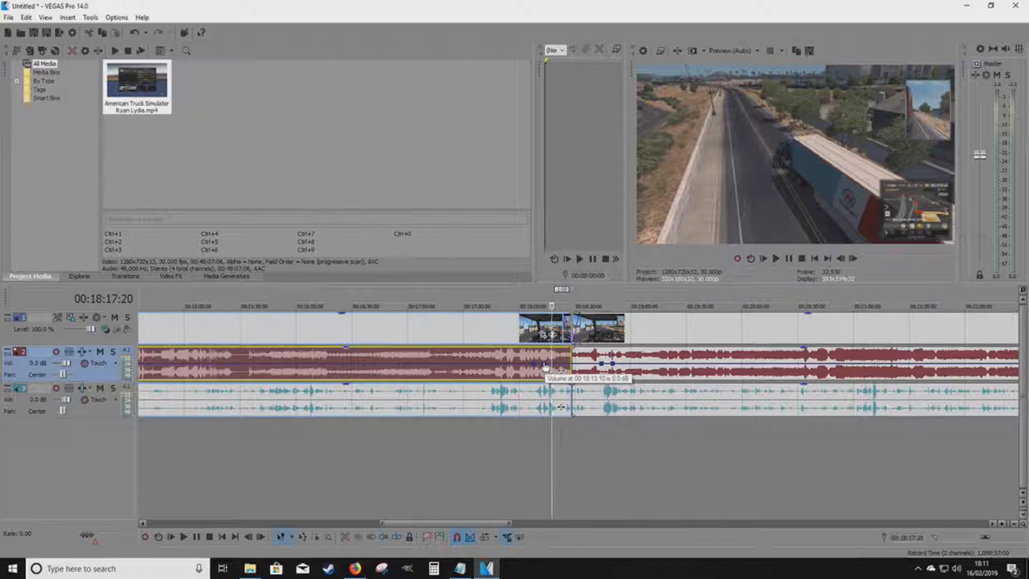
Pull the two inner volume points down to the envelope's minimum around the split, and play back the dip from 00:18:04:21
{"action": "left_click_drag", "start_coordinate": [545, 366], "coordinate": [579, 395]}
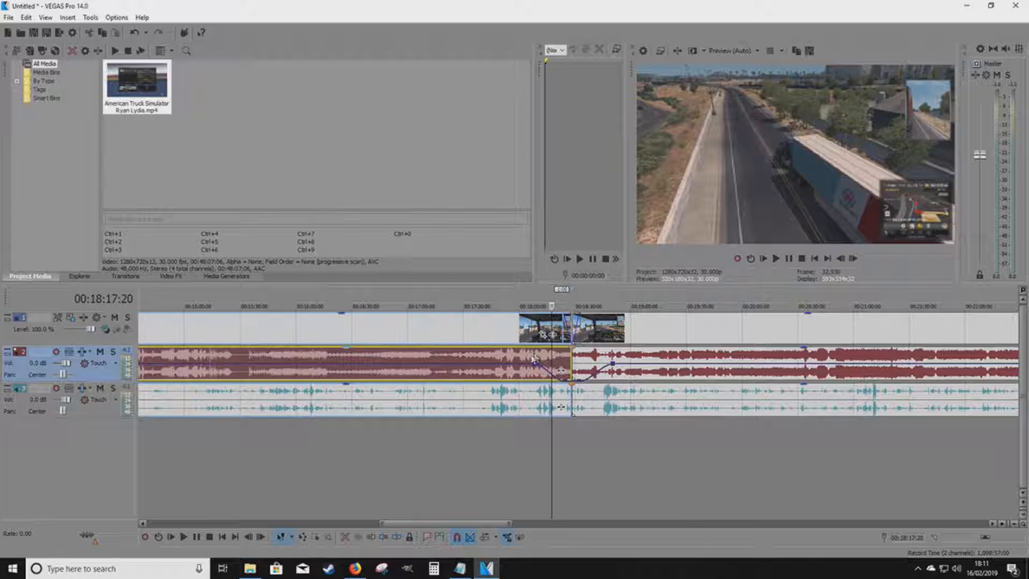
{"action": "left_click", "coordinate": [528, 359]}
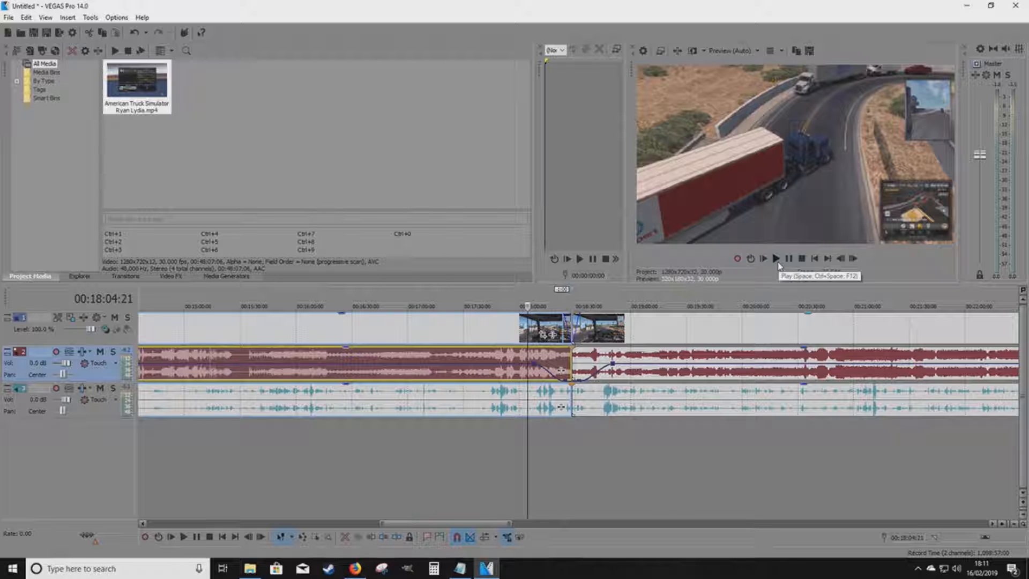
{"action": "left_click", "coordinate": [778, 260]}
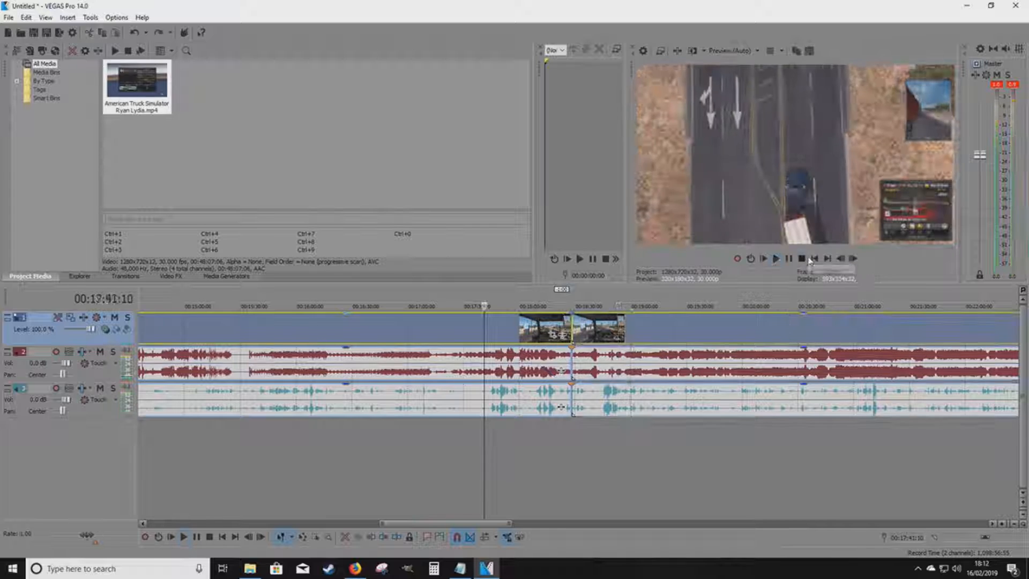
Time-stretch the first clip to slow it down, ending at about 00:28:30, and play back part of it
{"action": "key", "text": "space"}
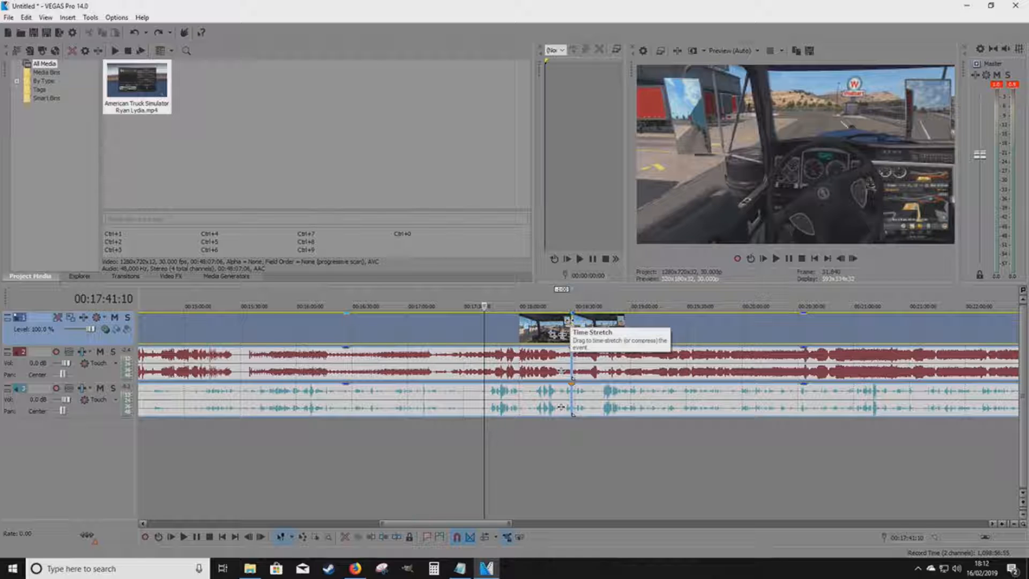
{"action": "left_click", "coordinate": [568, 320]}
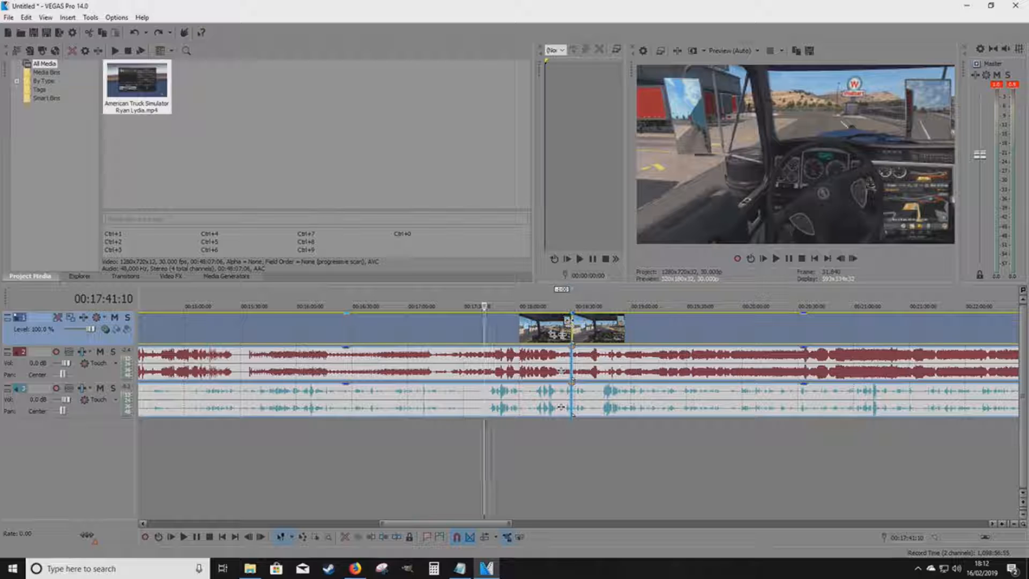
{"action": "left_click_drag", "start_coordinate": [569, 320], "coordinate": [867, 320]}
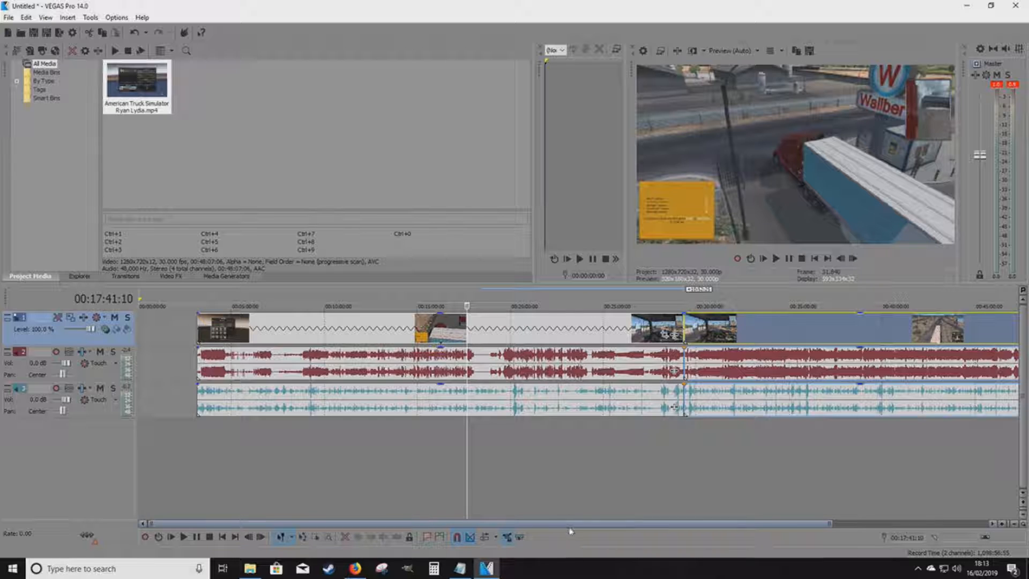
{"action": "left_click", "coordinate": [224, 327]}
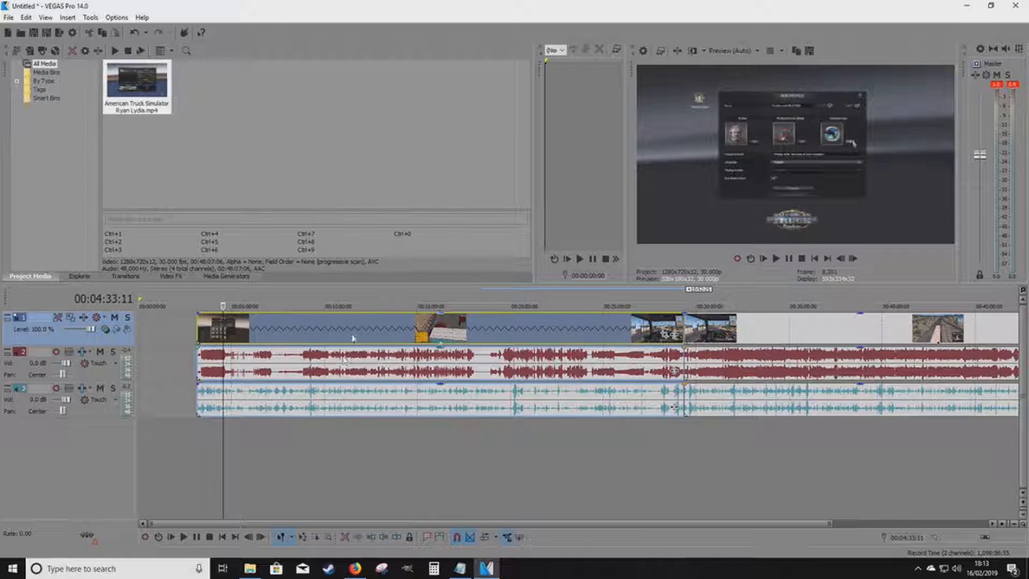
{"action": "left_click", "coordinate": [353, 337]}
{"action": "left_click", "coordinate": [776, 259]}
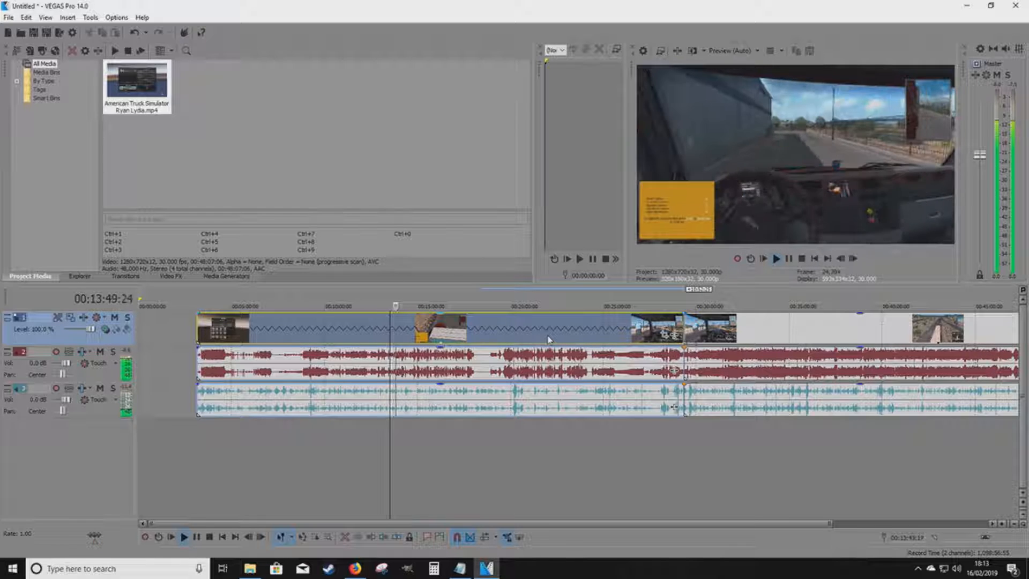
{"action": "key", "text": "space"}
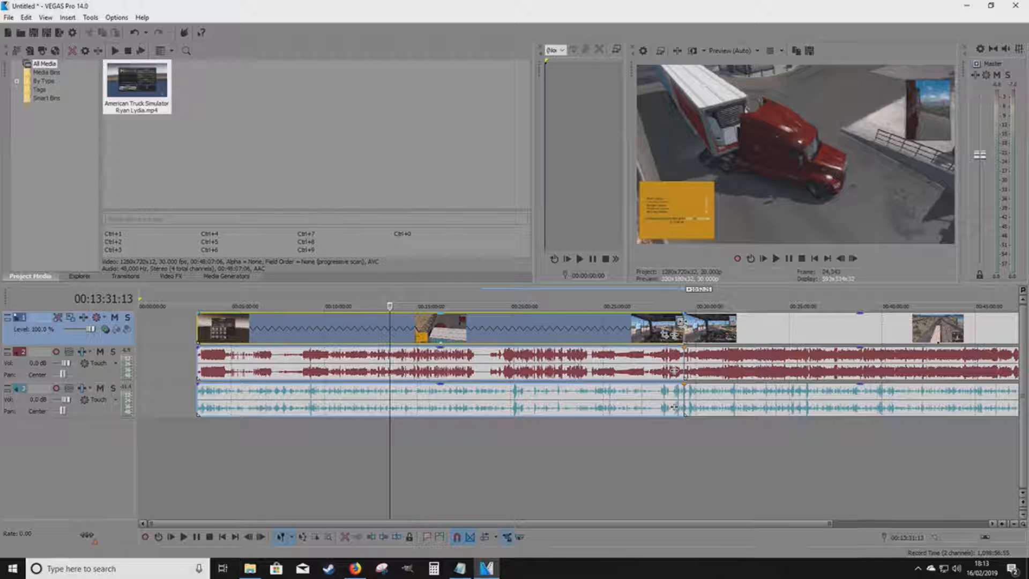
Time-compress and preview the first clip so it ends at about 00:06:10, and move the second clip directly against its end
{"action": "left_click_drag", "start_coordinate": [684, 330], "coordinate": [263, 328]}
{"action": "left_click", "coordinate": [199, 328]}
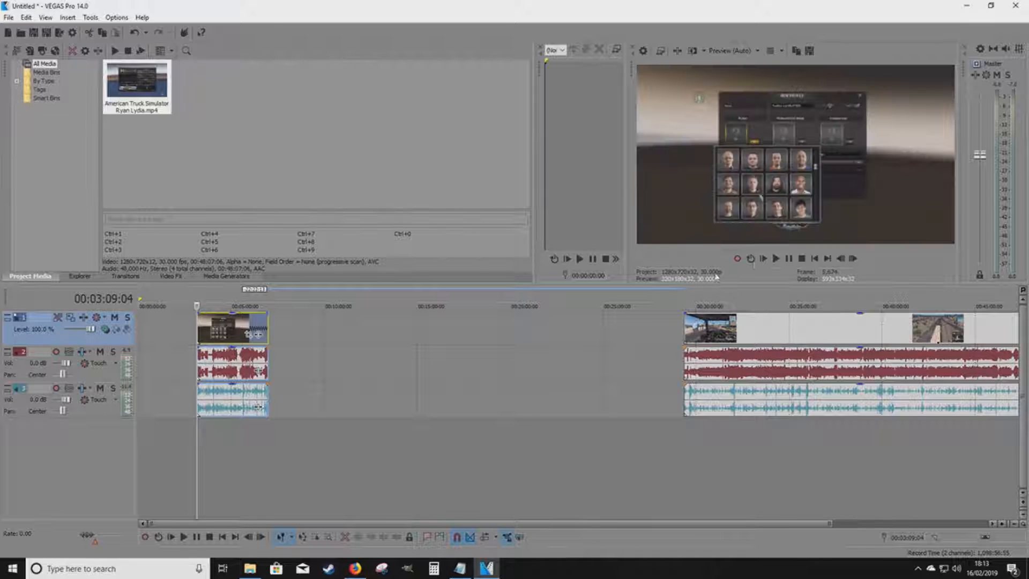
{"action": "left_click", "coordinate": [776, 258]}
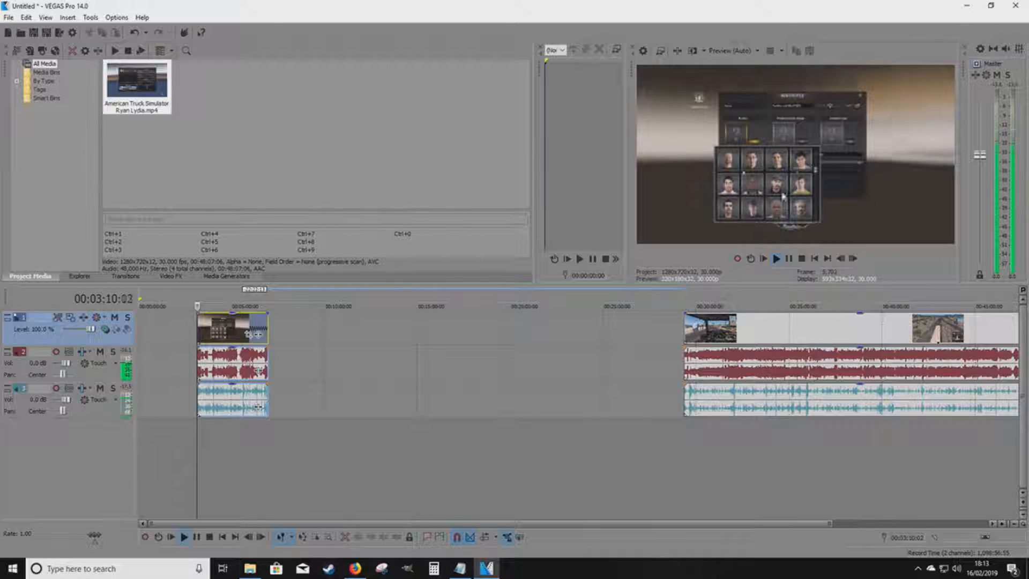
{"action": "key", "text": "space"}
{"action": "left_click_drag", "start_coordinate": [795, 335], "coordinate": [379, 325]}
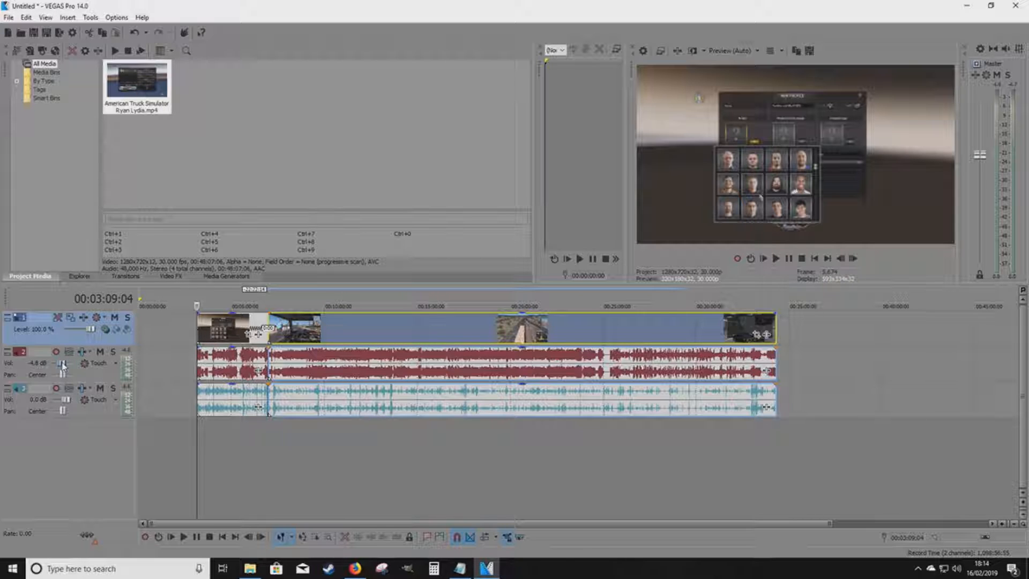
Try different fader levels on the first audio track and set its volume to 0 dB
{"action": "left_click_drag", "start_coordinate": [62, 365], "coordinate": [74, 366]}
{"action": "left_click_drag", "start_coordinate": [62, 369], "coordinate": [60, 369]}
{"action": "double_click", "coordinate": [36, 365]}
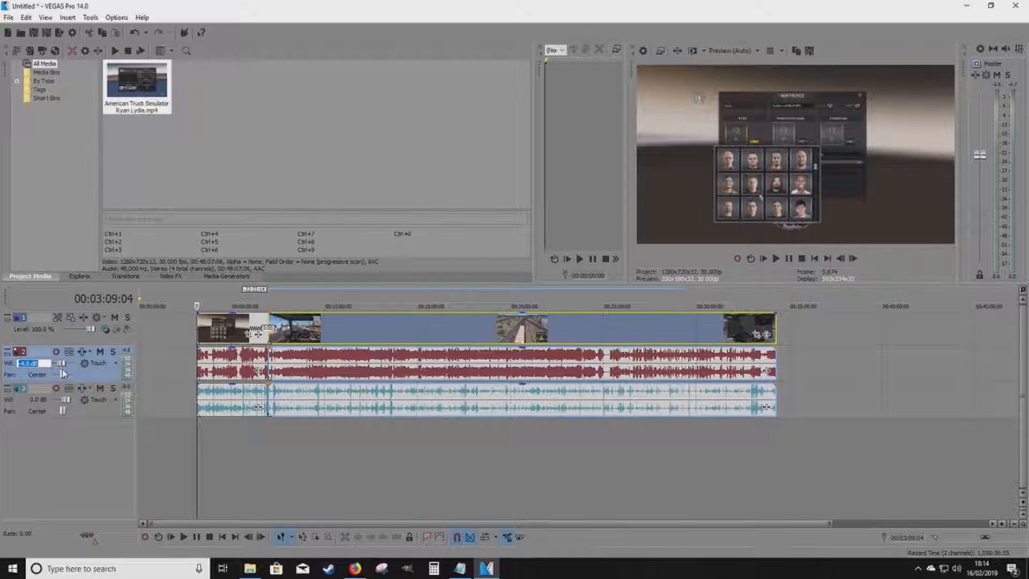
{"action": "type", "text": "0"}
{"action": "key", "text": "Return"}
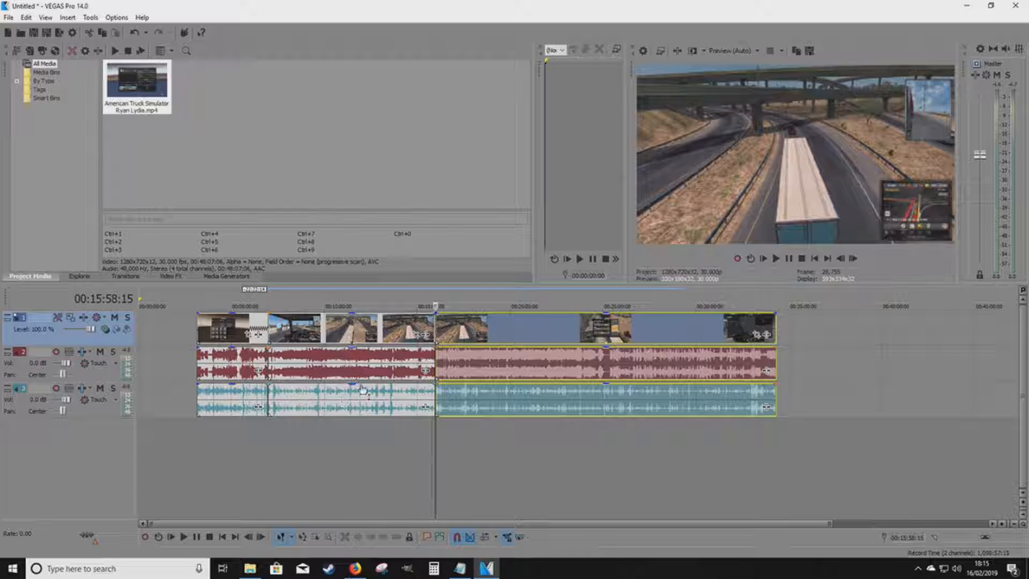
Move the middle clip of the second audio track past the end of the footage and back between its neighbouring clips
{"action": "left_click", "coordinate": [339, 399]}
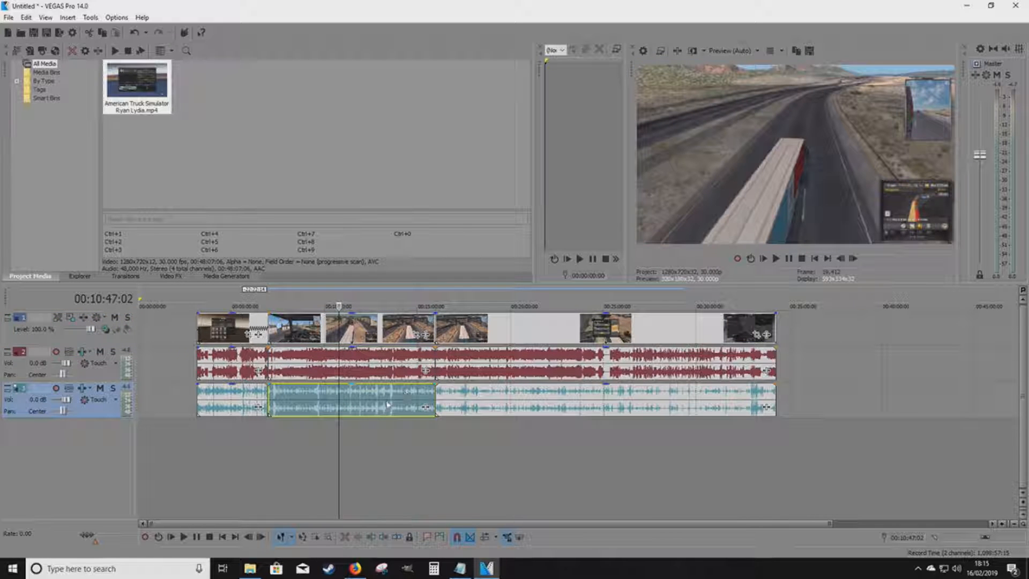
{"action": "left_click_drag", "start_coordinate": [366, 398], "coordinate": [930, 393]}
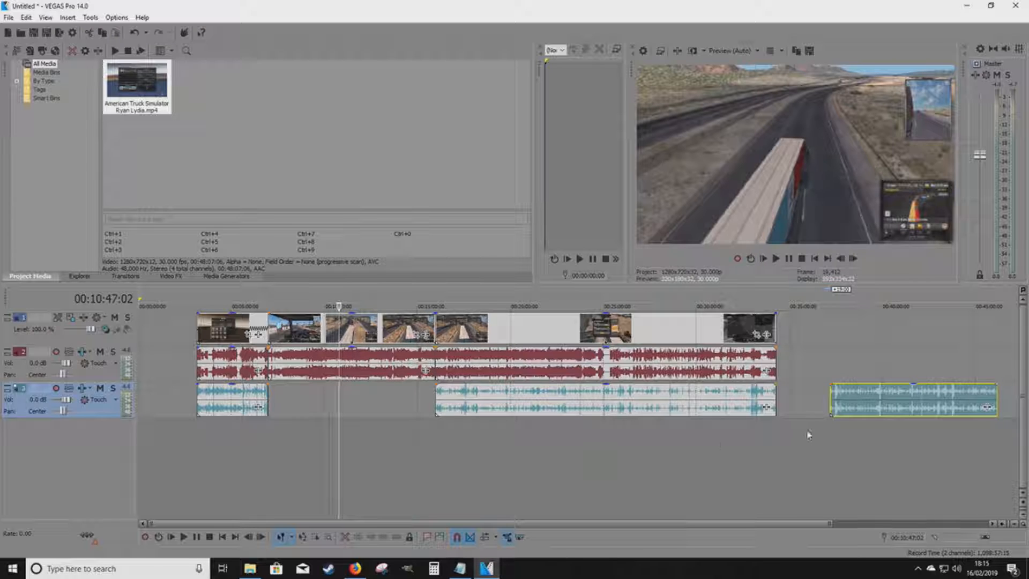
{"action": "left_click_drag", "start_coordinate": [868, 397], "coordinate": [310, 418]}
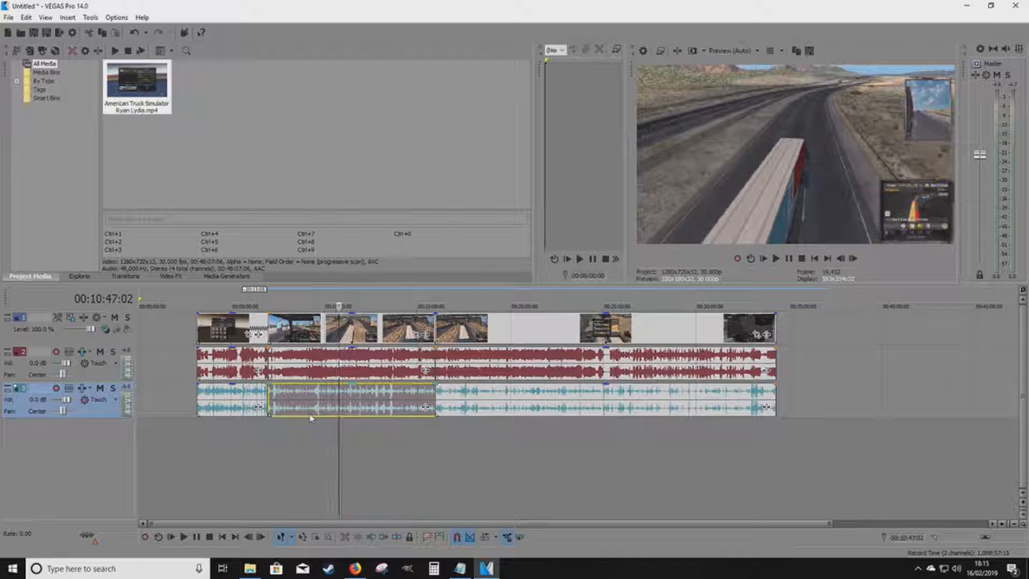